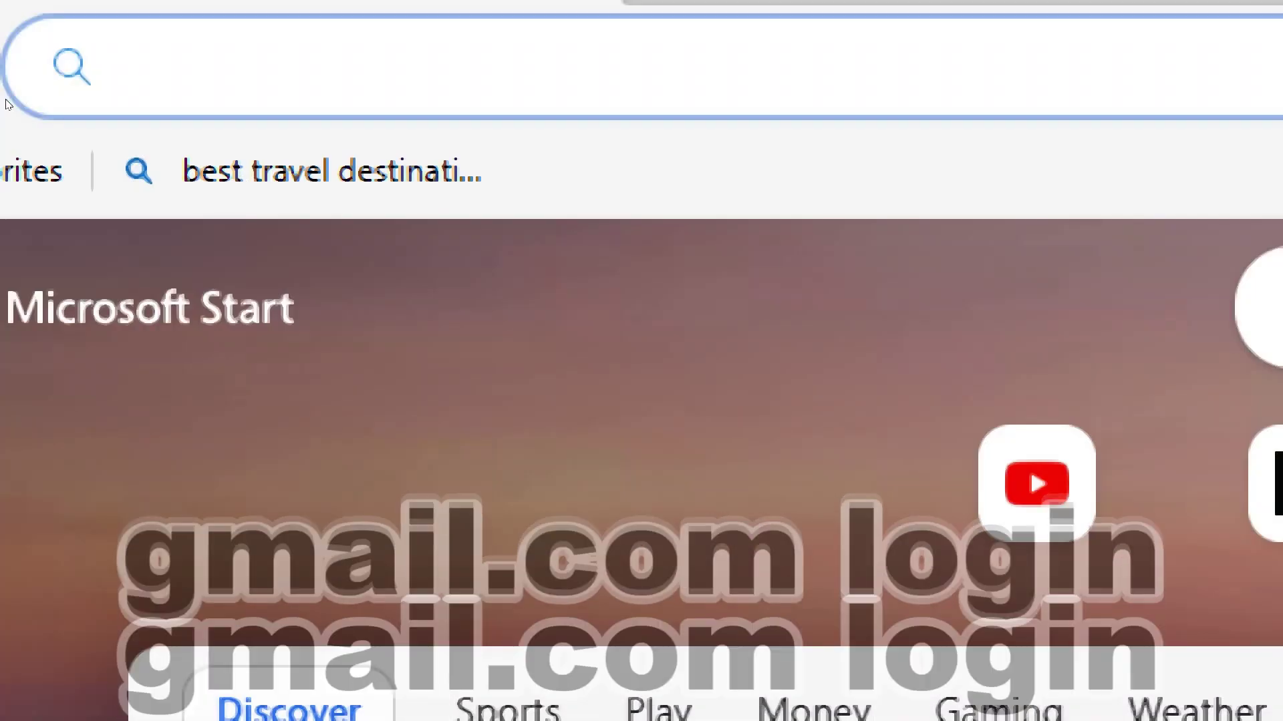
Step: Search Bing for 'gmail.com login' using the Edge address bar suggestion
text(gmail)
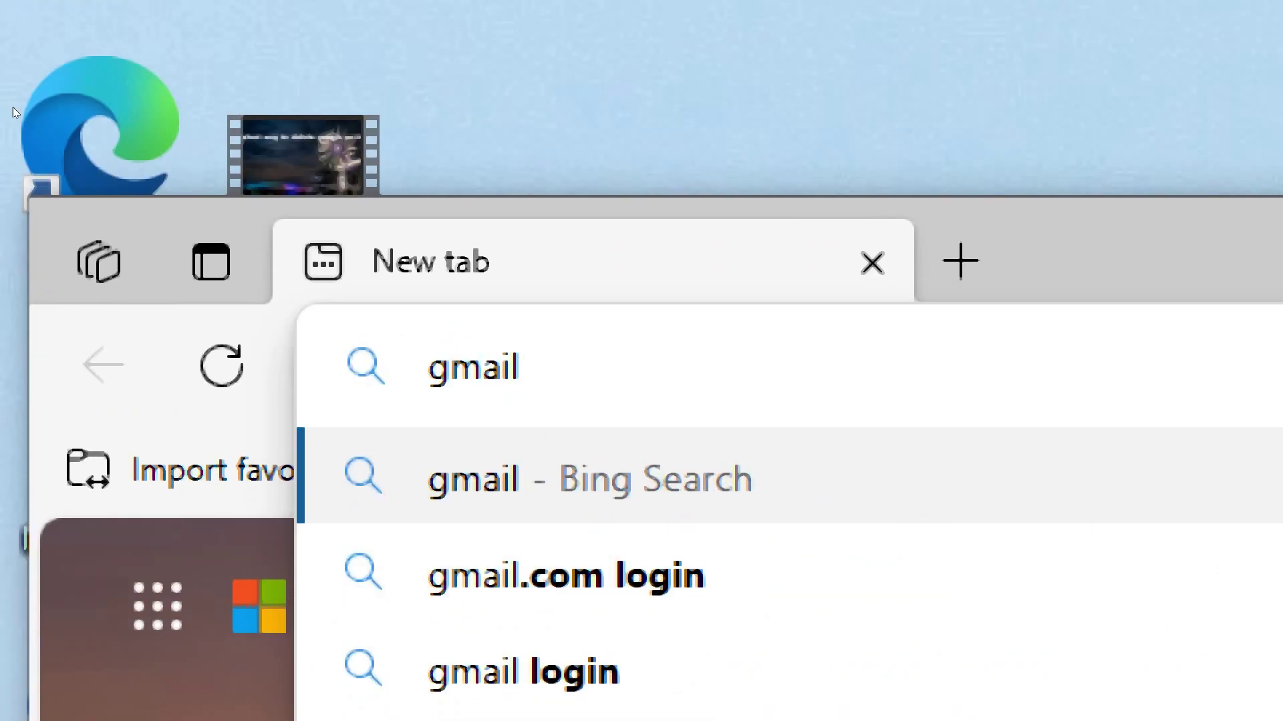
key(Down)
key(Return)
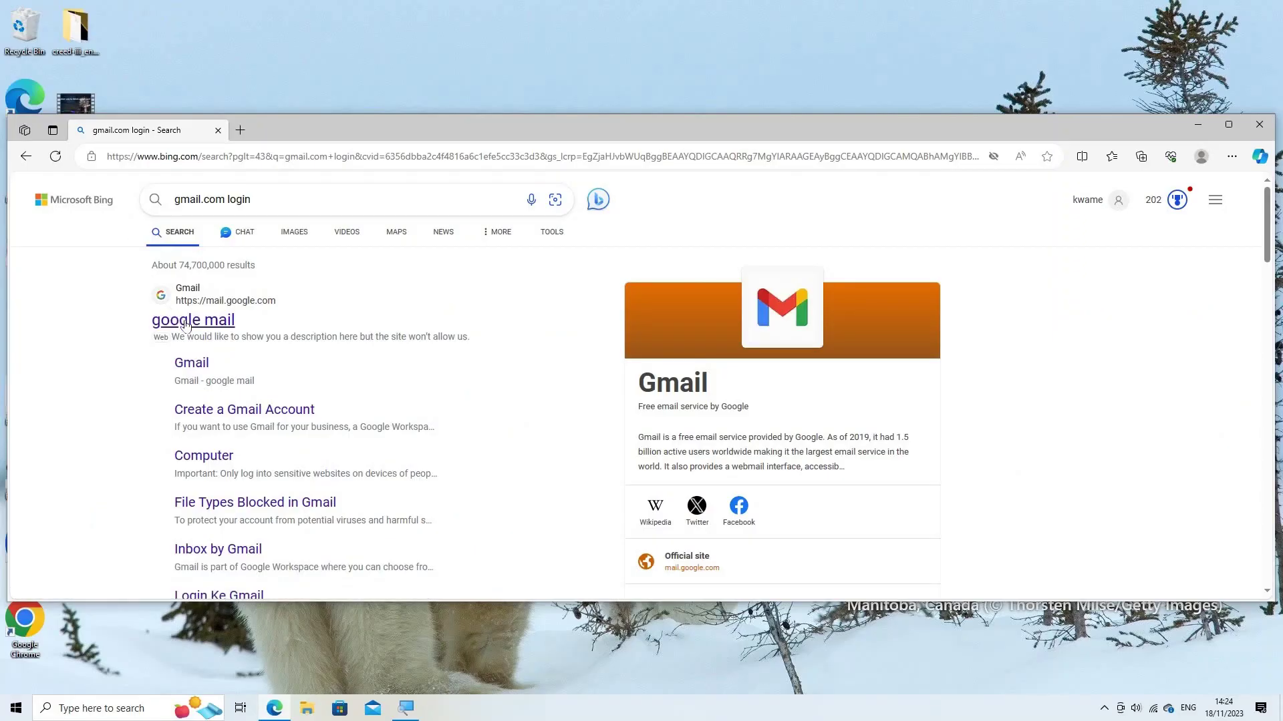
Step: Open Google Mail, maximize the browser, and switch to the second account's 394-message inbox
click(185, 322)
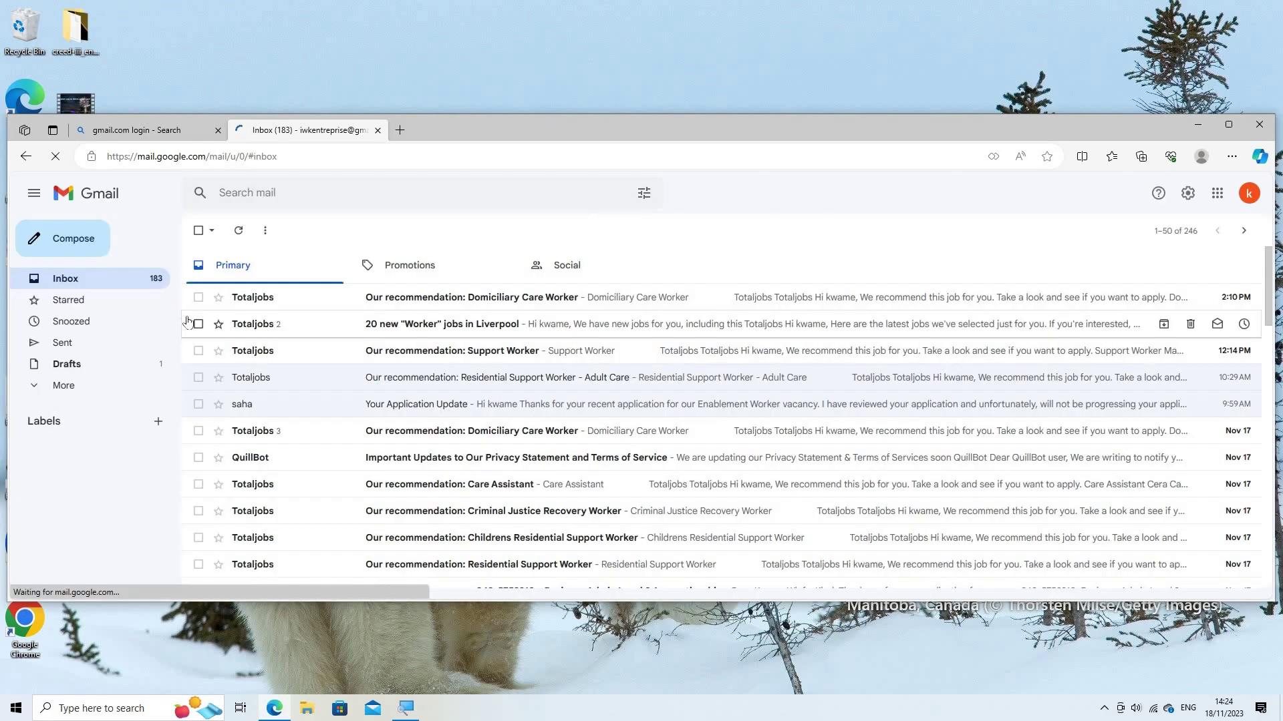
double_click(454, 133)
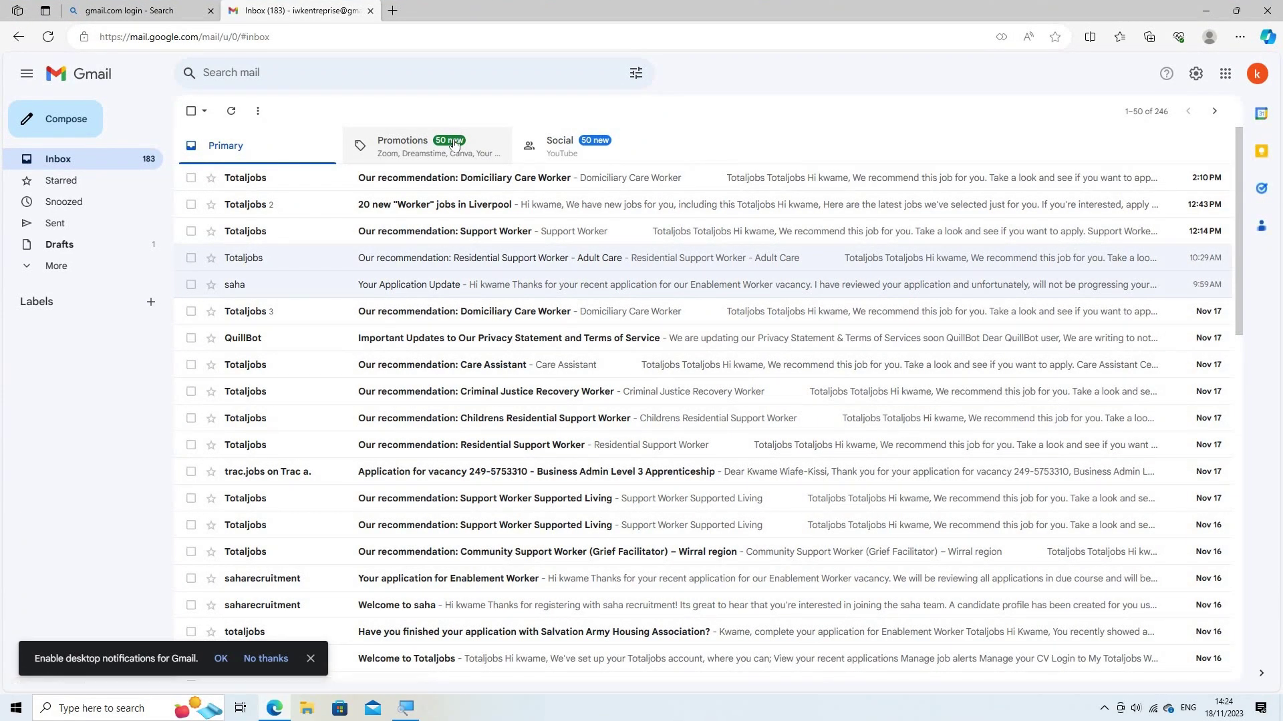
click(1253, 73)
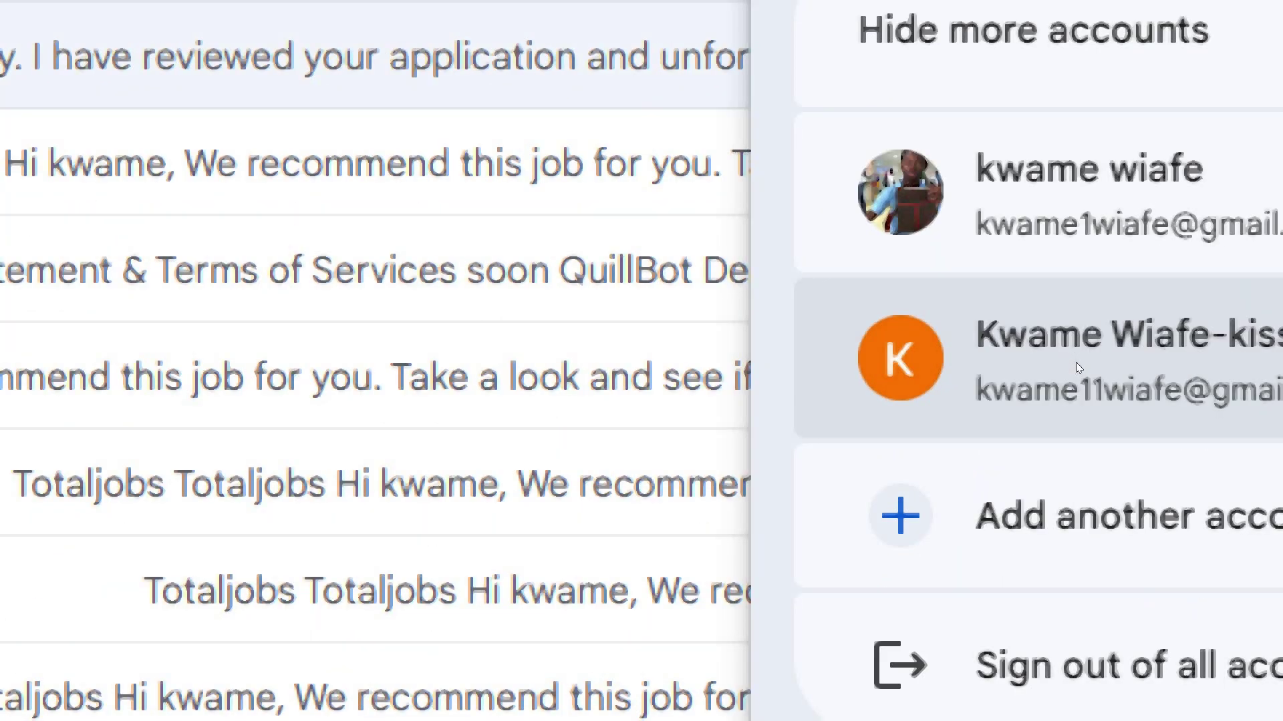
click(1075, 364)
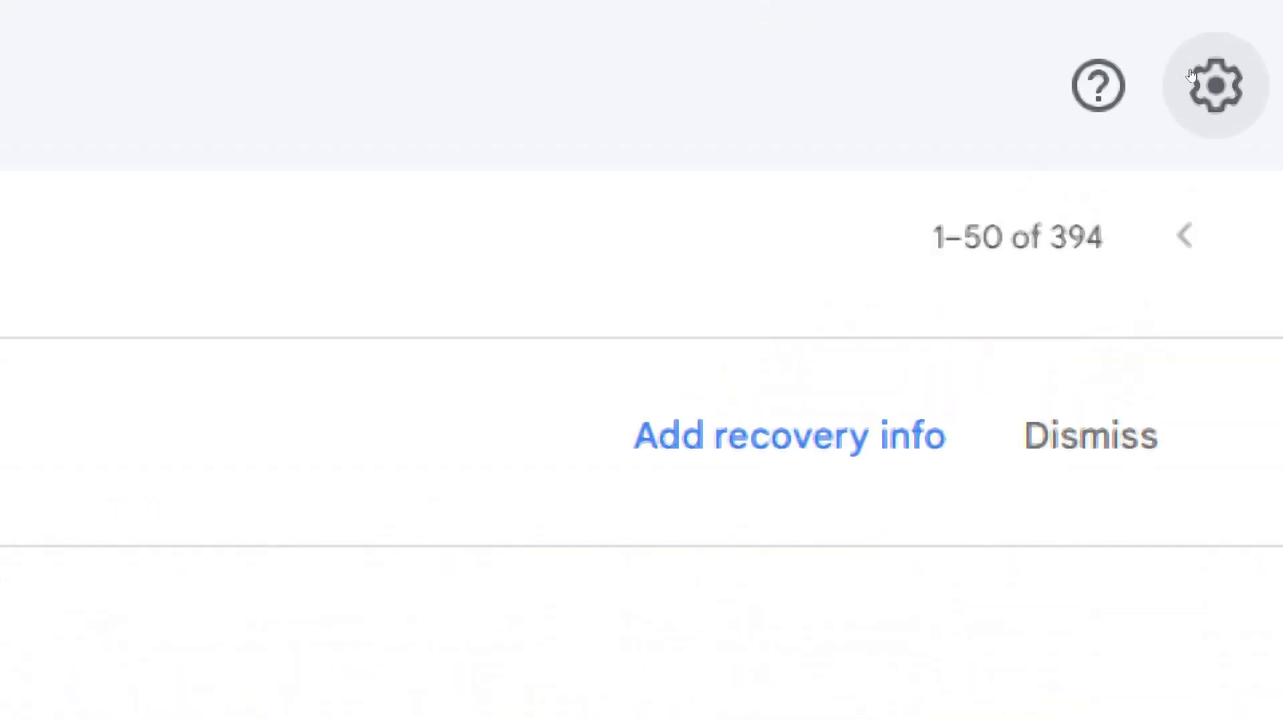
Step: Go from the Settings gear through See all settings to the Forwarding and POP/IMAP tab
click(1196, 80)
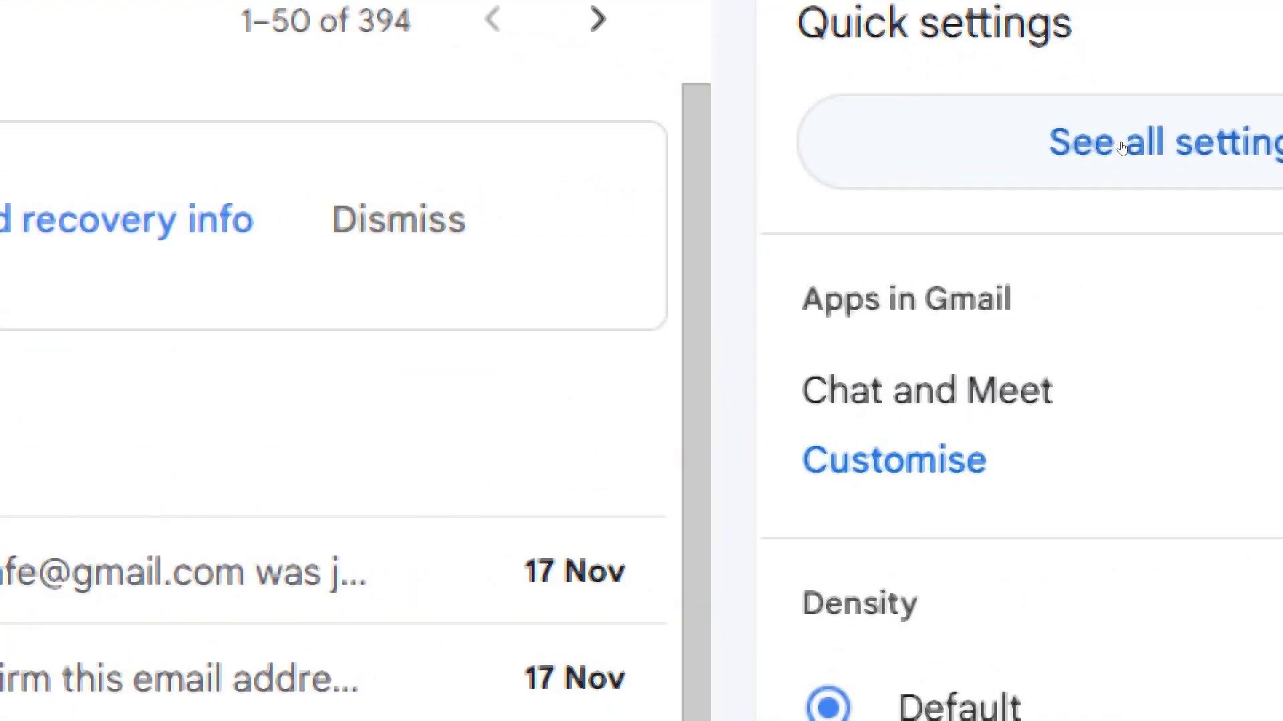
click(1122, 147)
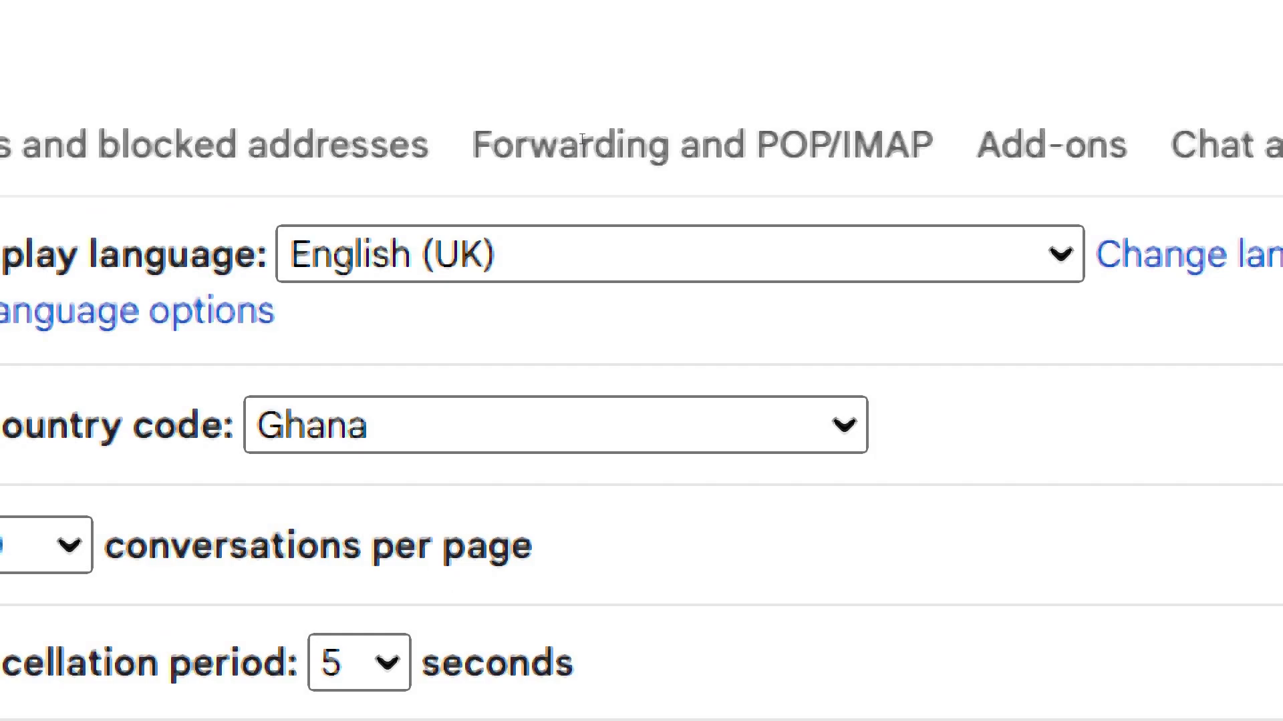
click(582, 139)
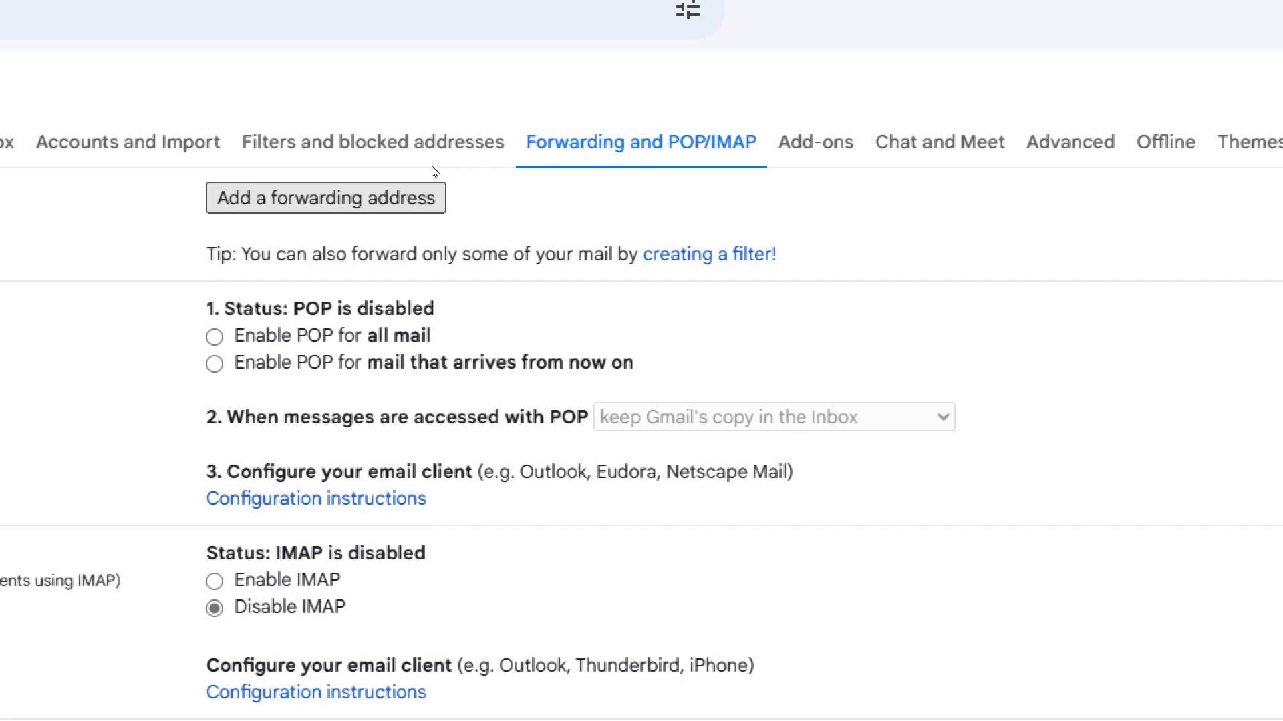
Step: Start a new forwarding address and enter the other account's Gmail address, fixing a typo
click(428, 194)
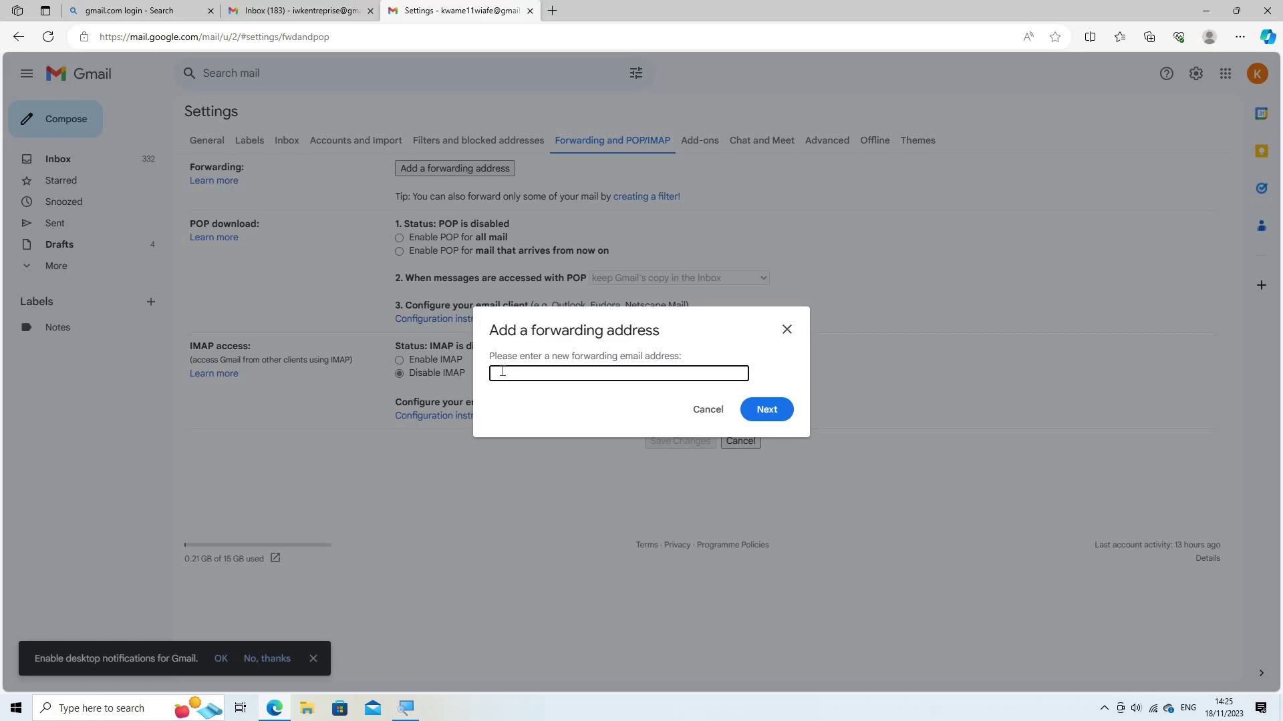
click(503, 371)
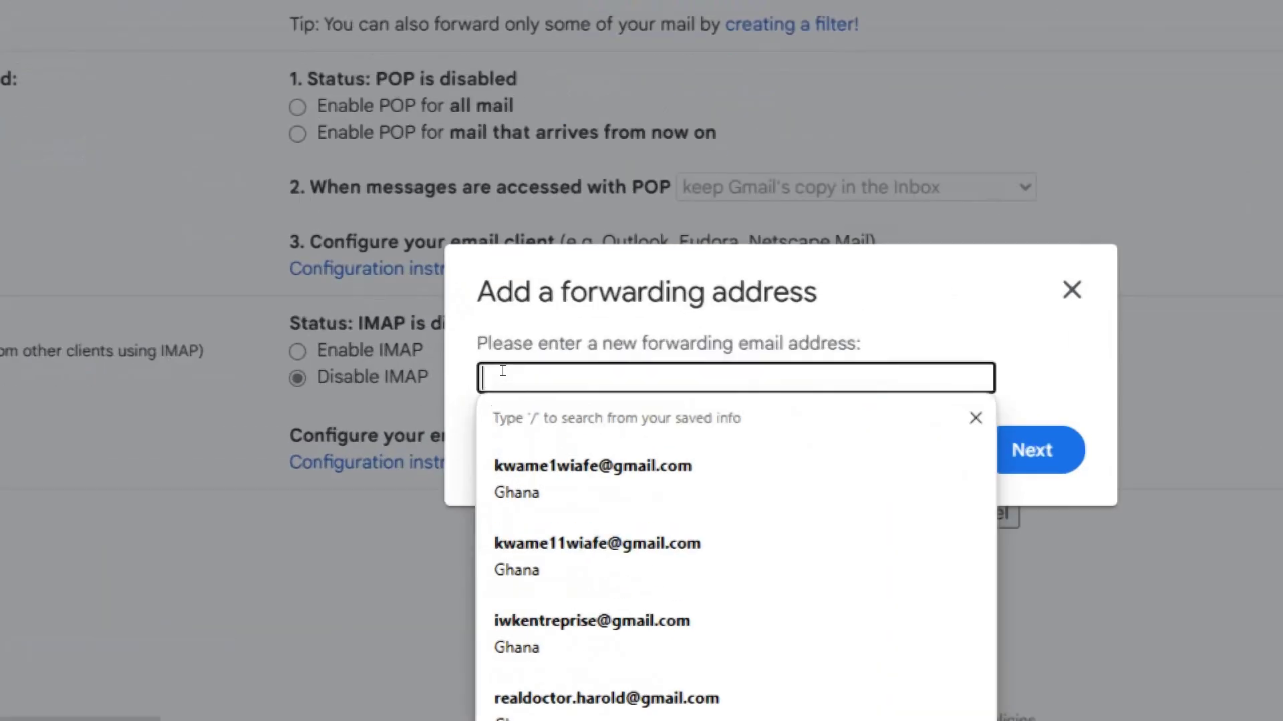
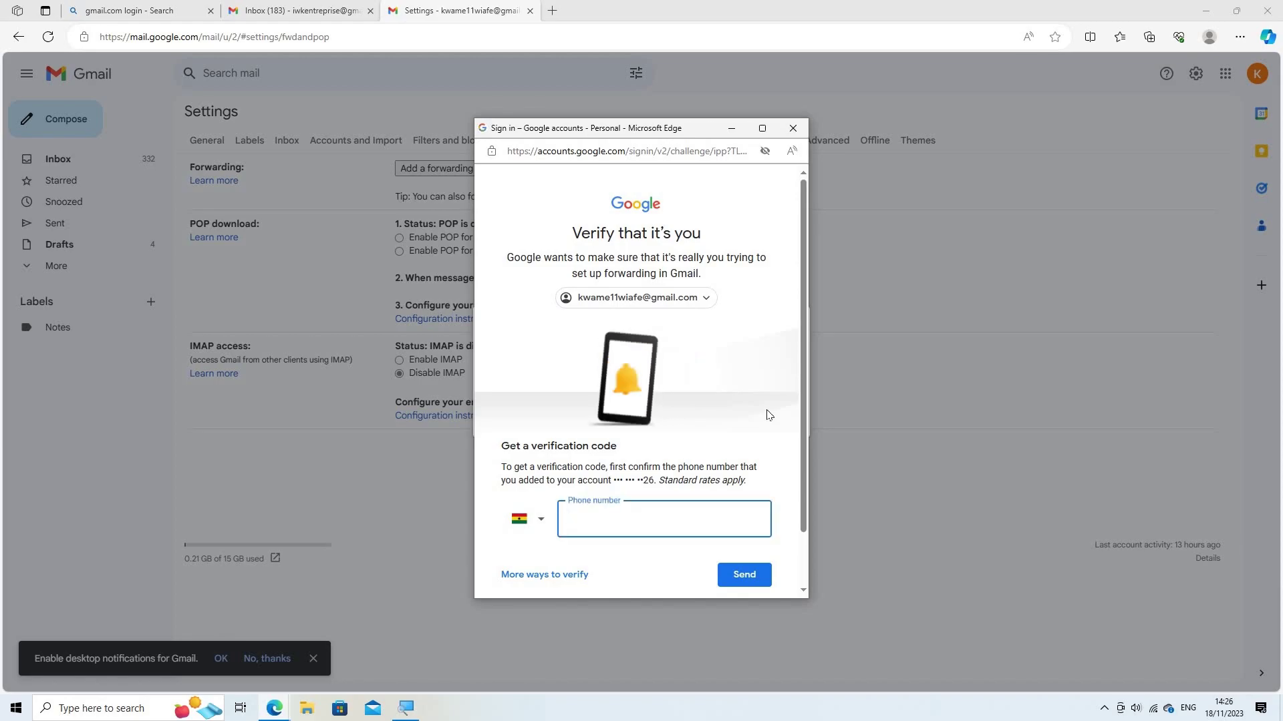
Step: Verify identity by submitting the account's phone number and the texted verification code
click(581, 519)
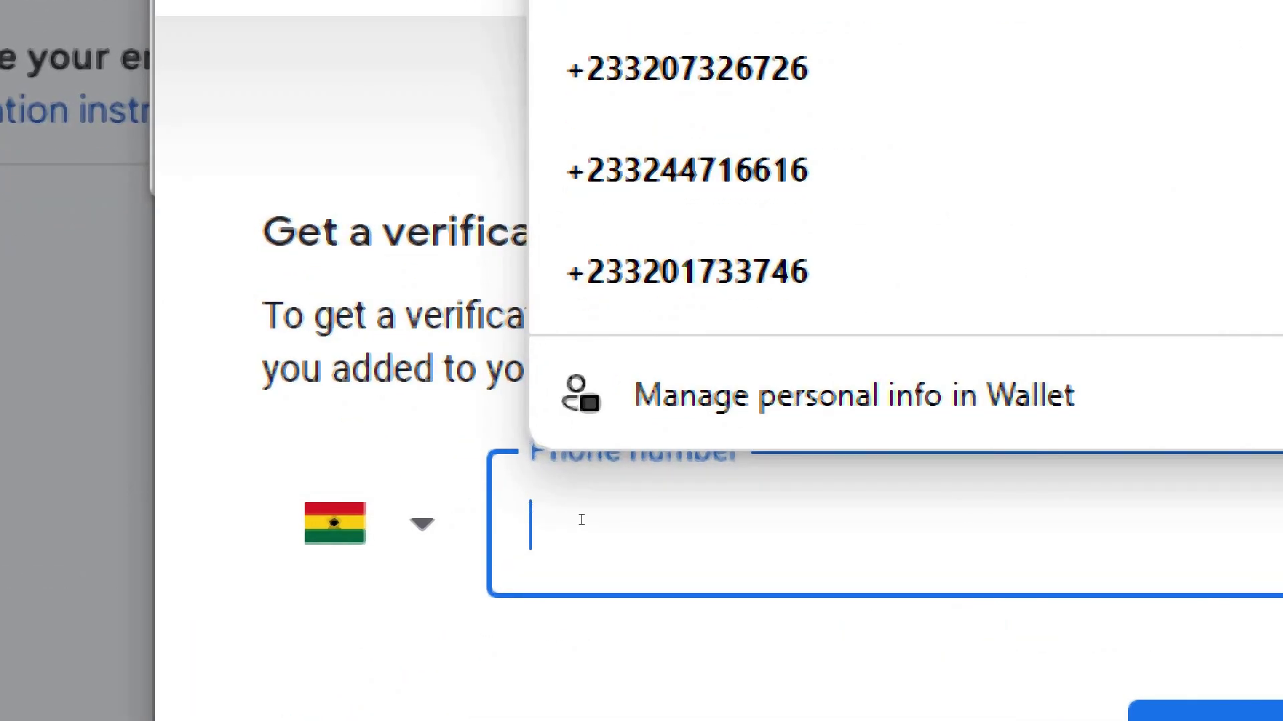
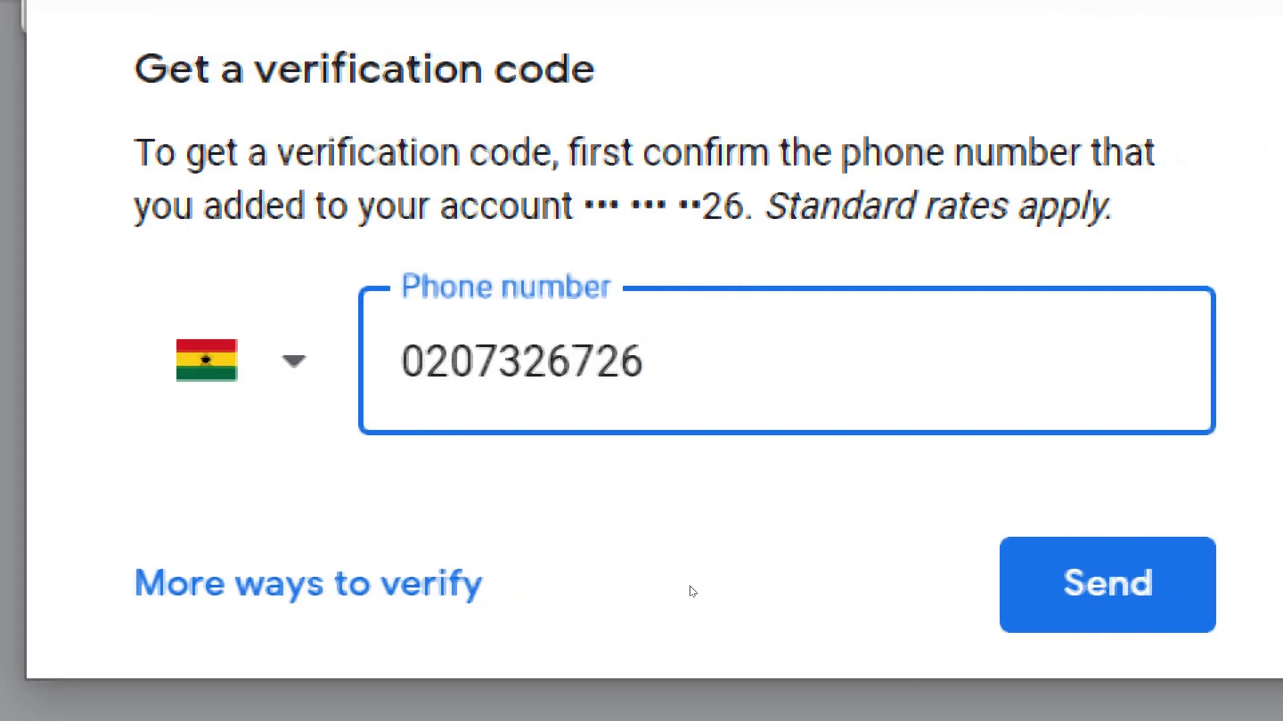
key(Return)
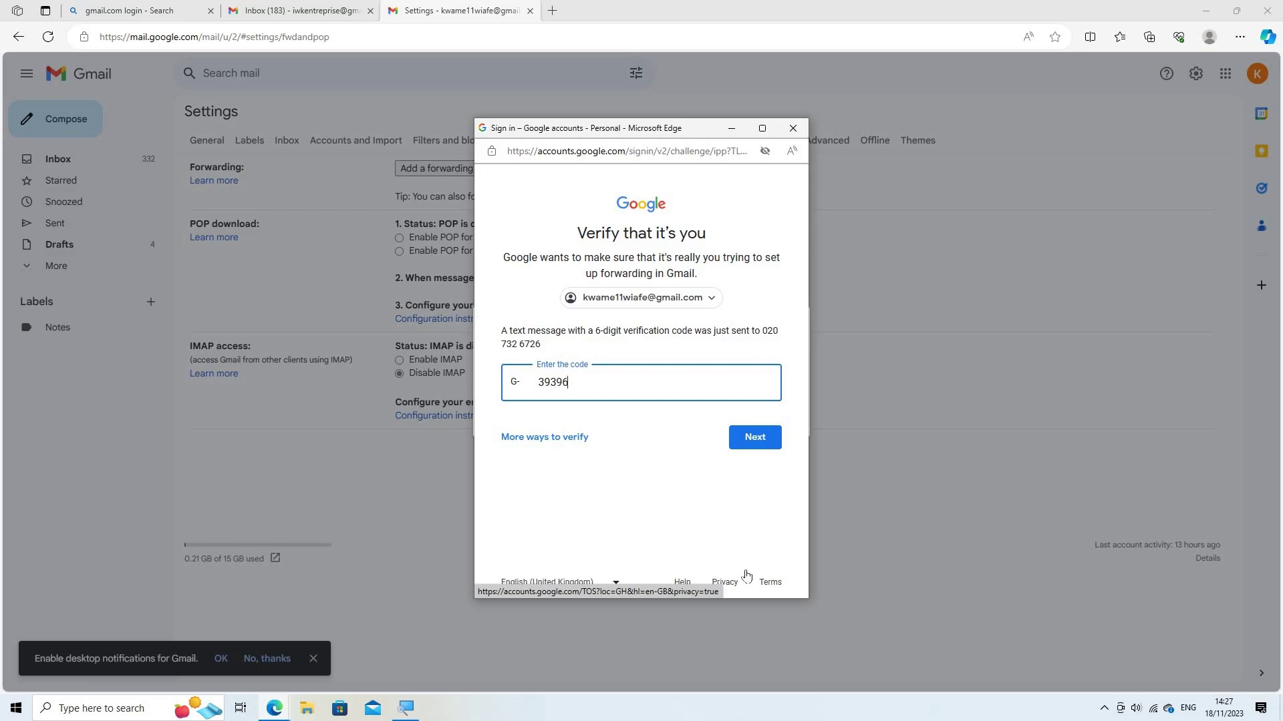
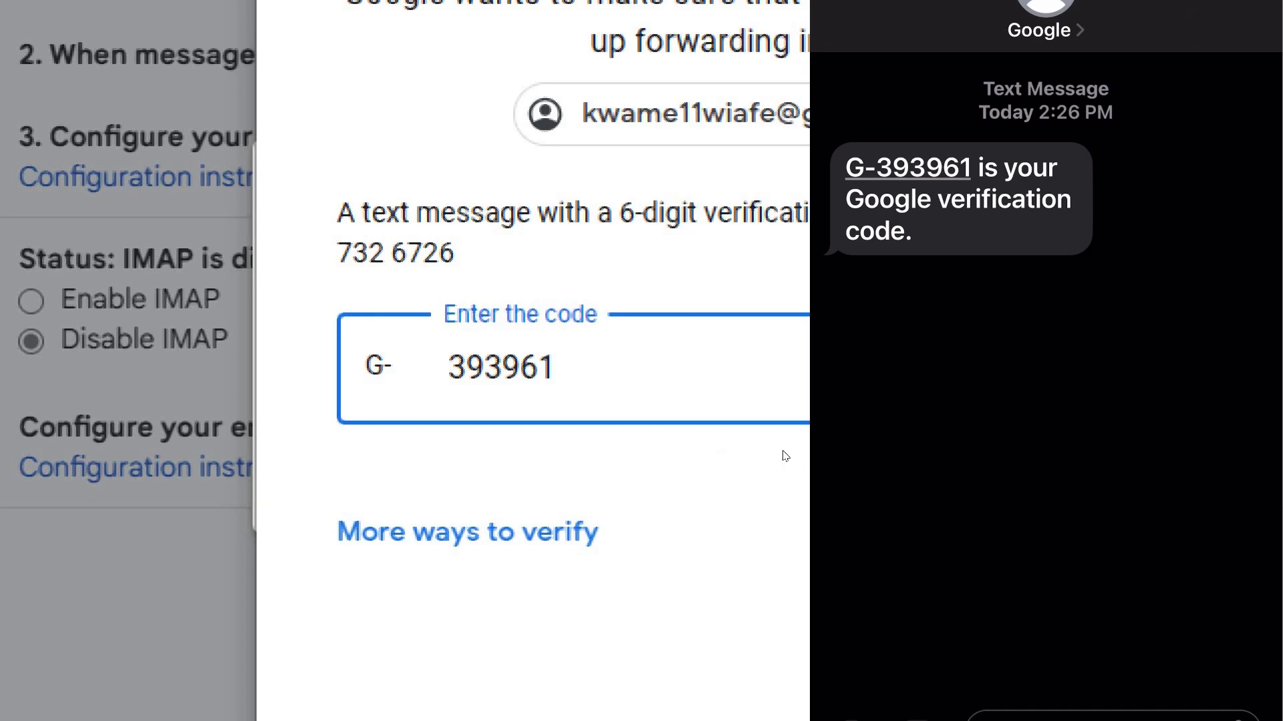
key(Return)
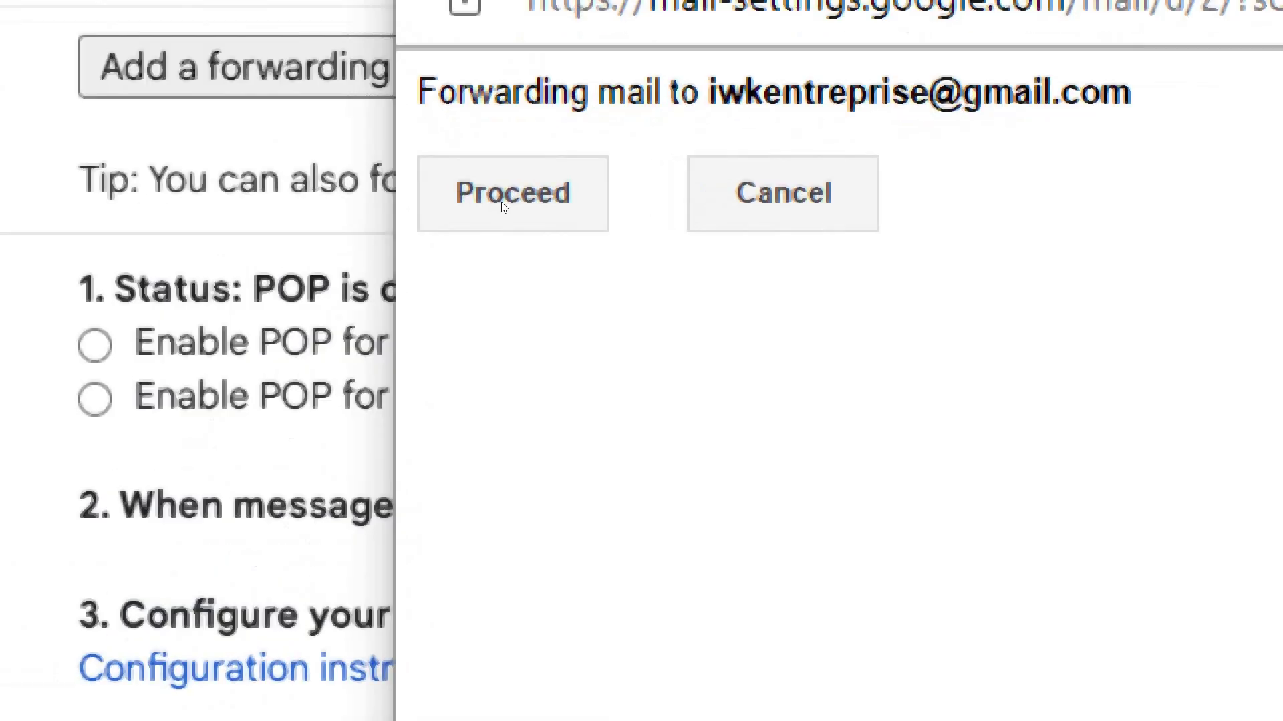
Step: Proceed with forwarding to the new address and dismiss the confirmation-link notice
click(503, 207)
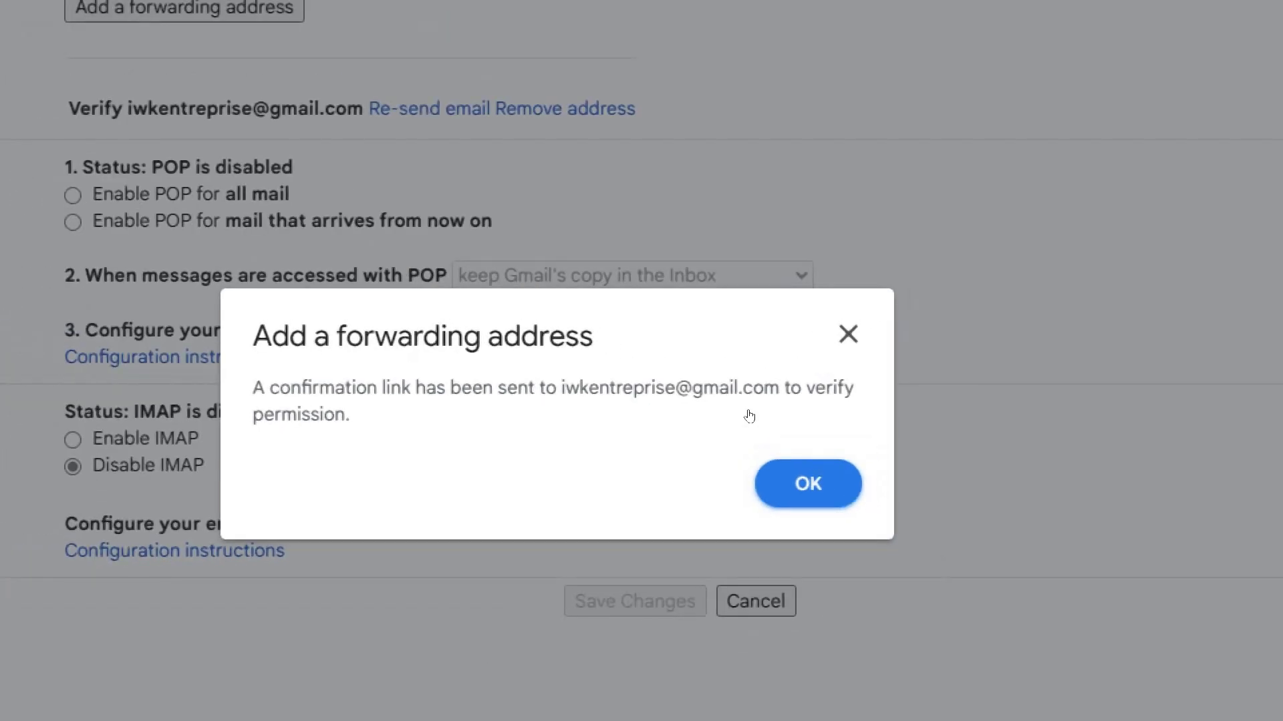
key(Return)
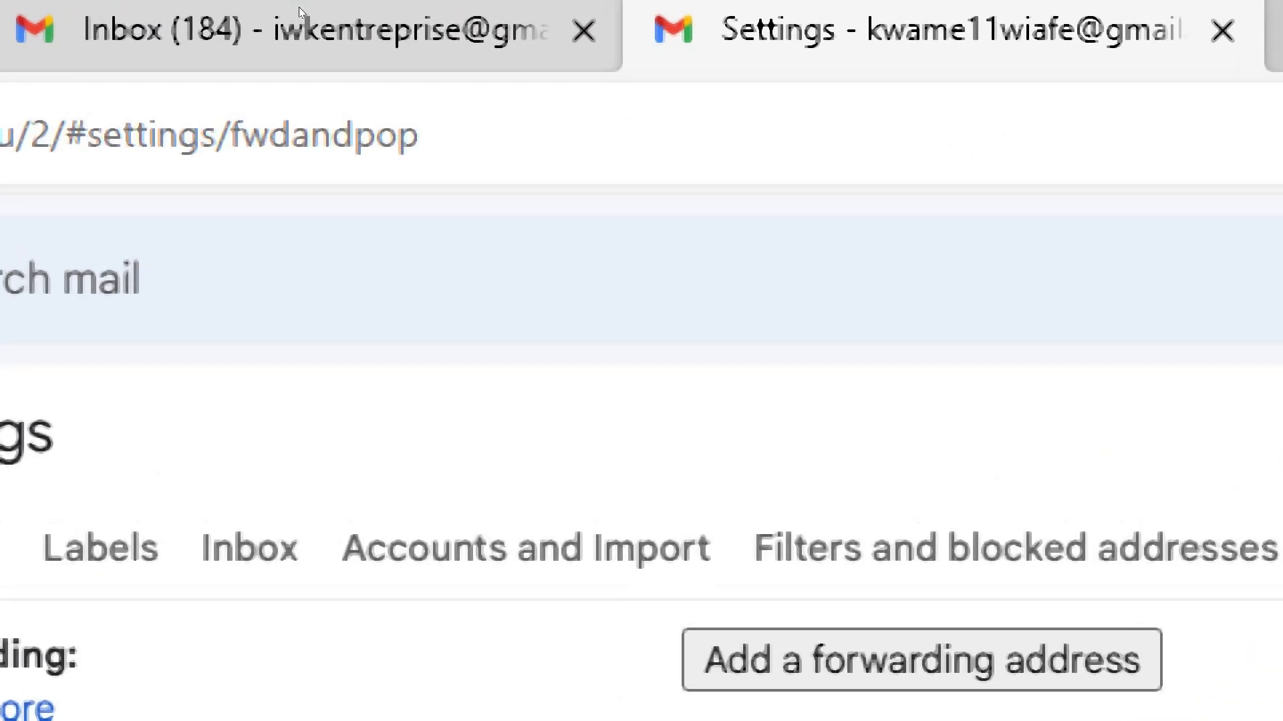
Step: In the second account's inbox, open the Forwarding Confirmation email and confirm via its link
click(298, 9)
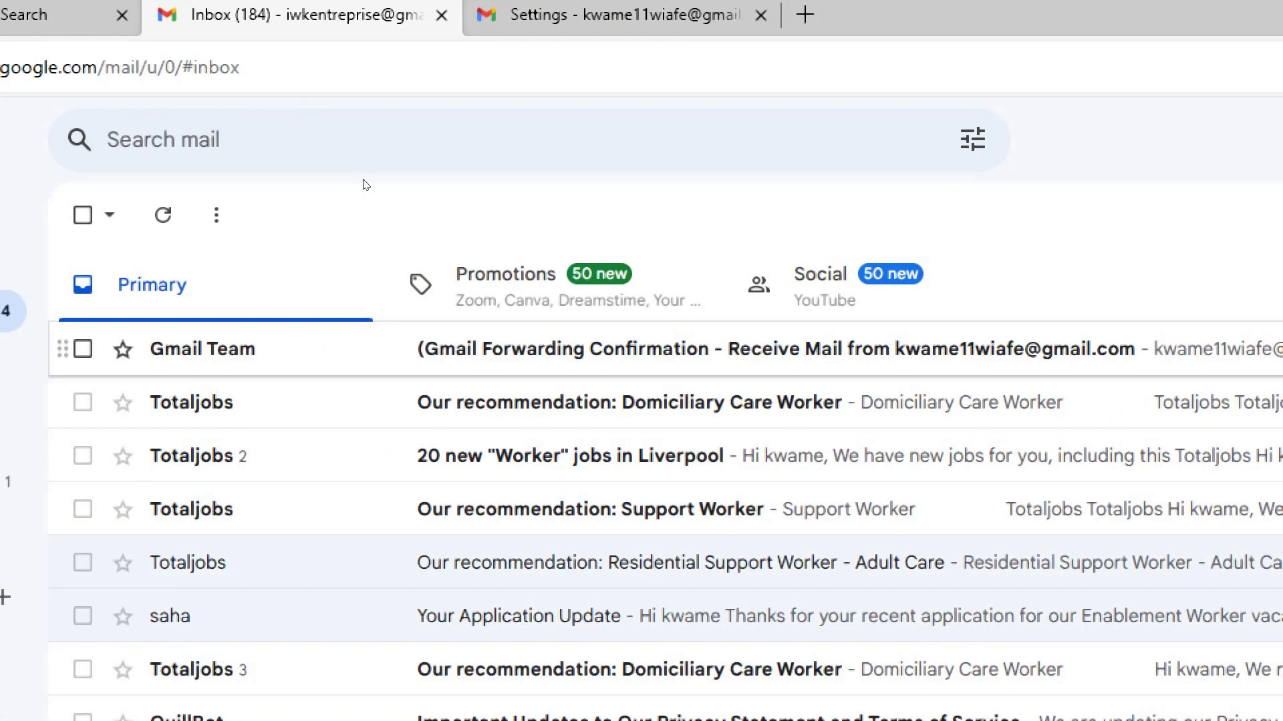
key(Return)
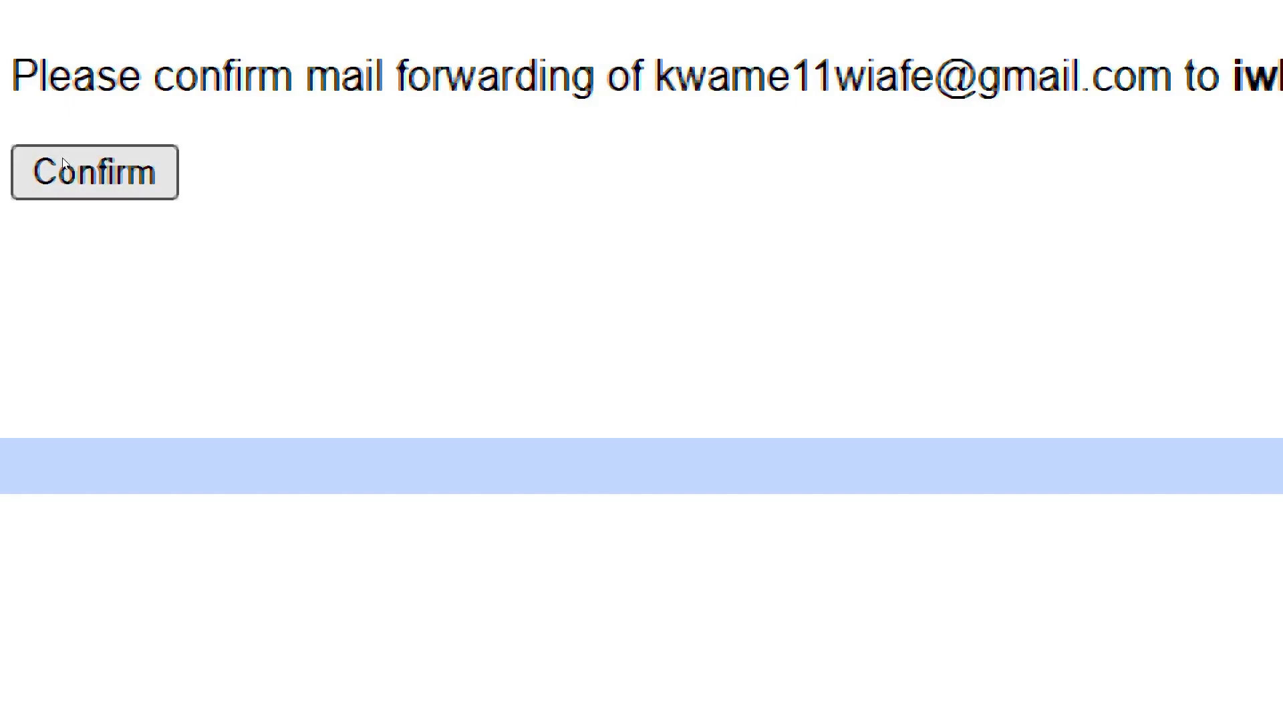
click(63, 163)
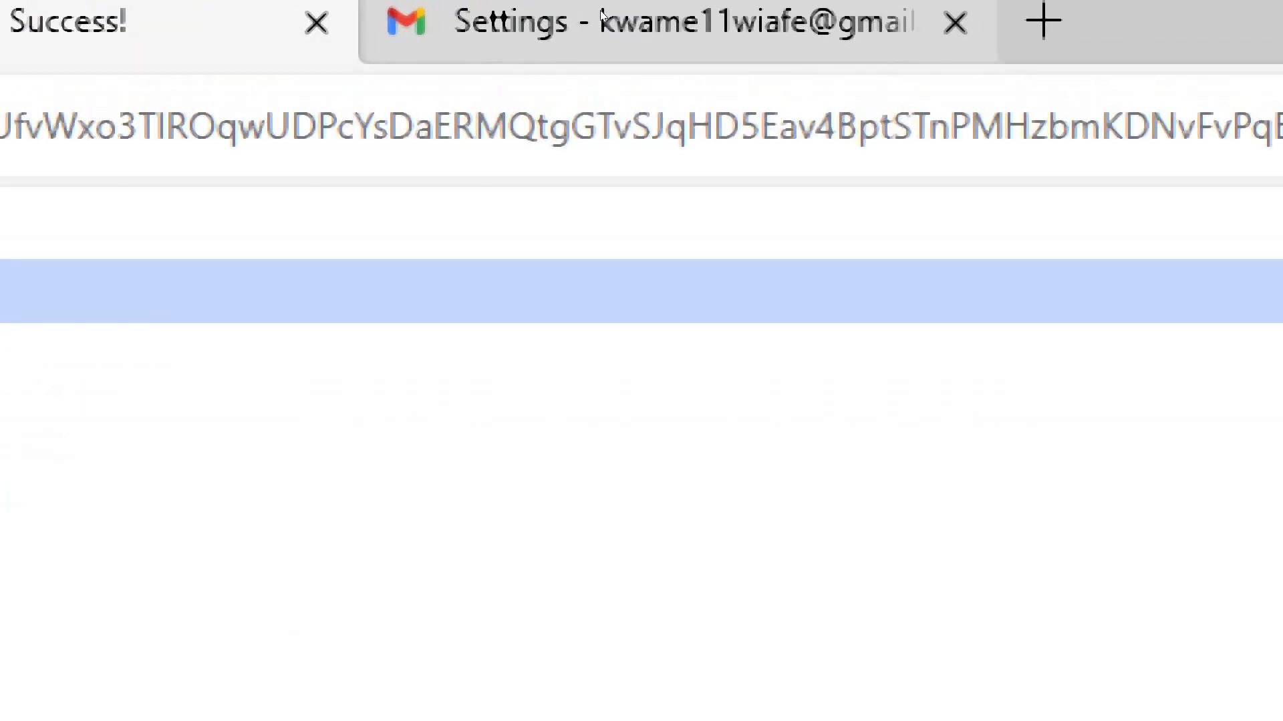
click(601, 15)
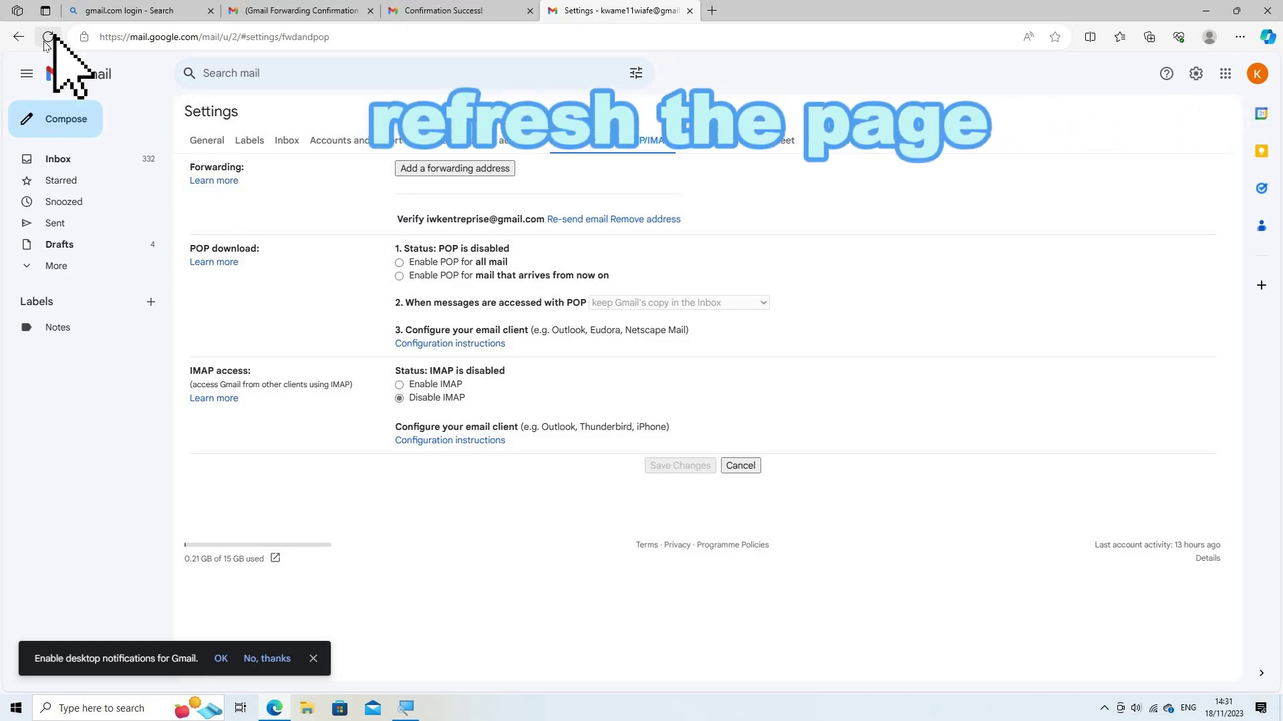
Step: Reload settings with F5 and keep the now-verified address selected as forwarding destination
key(F5)
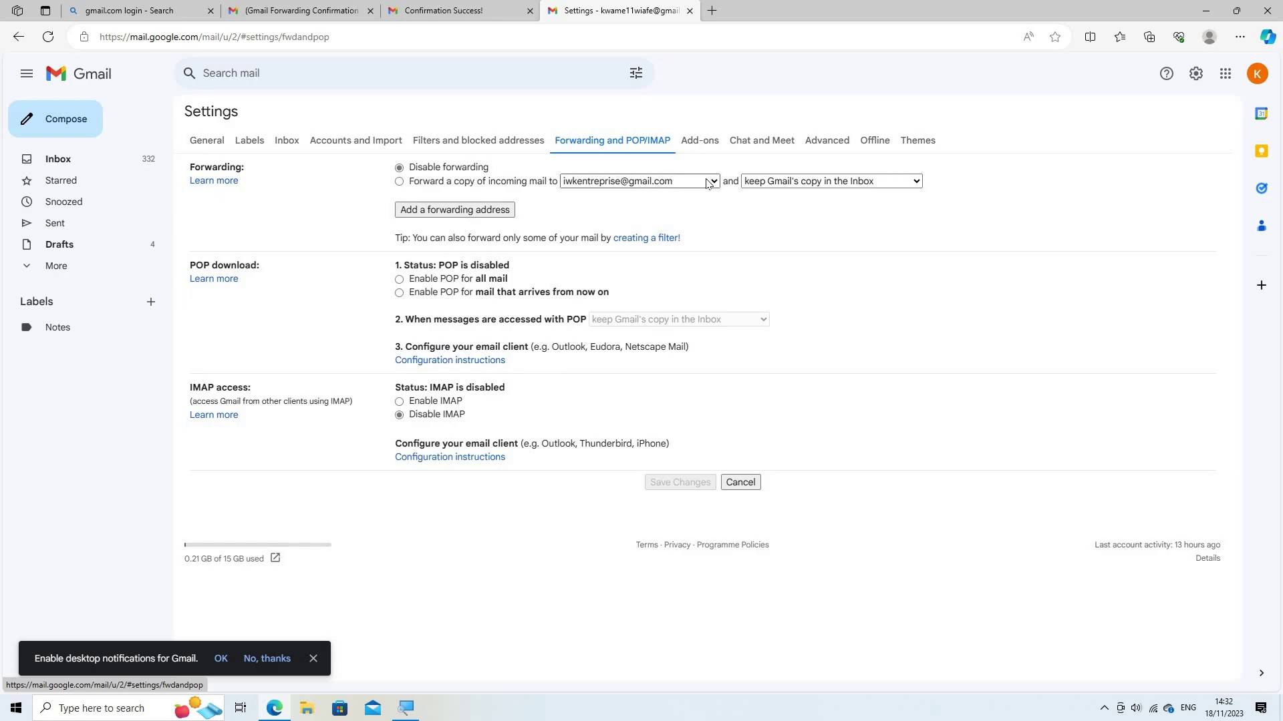
click(709, 183)
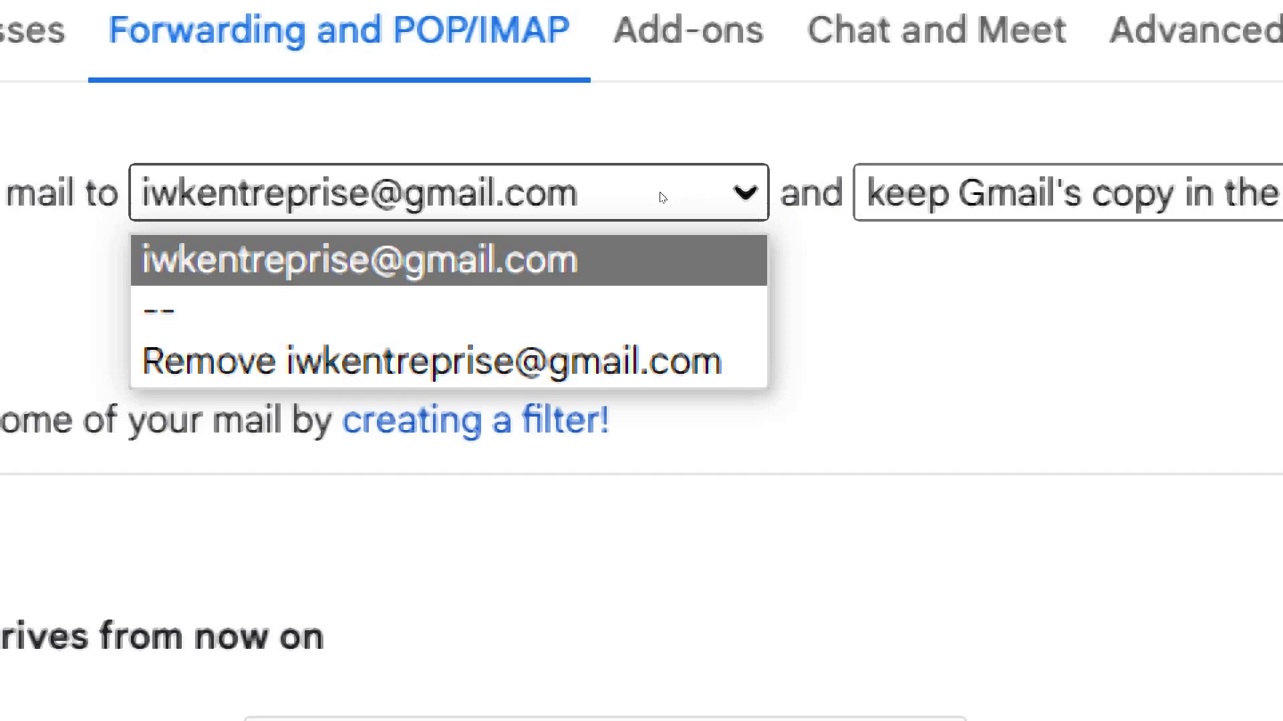
click(675, 198)
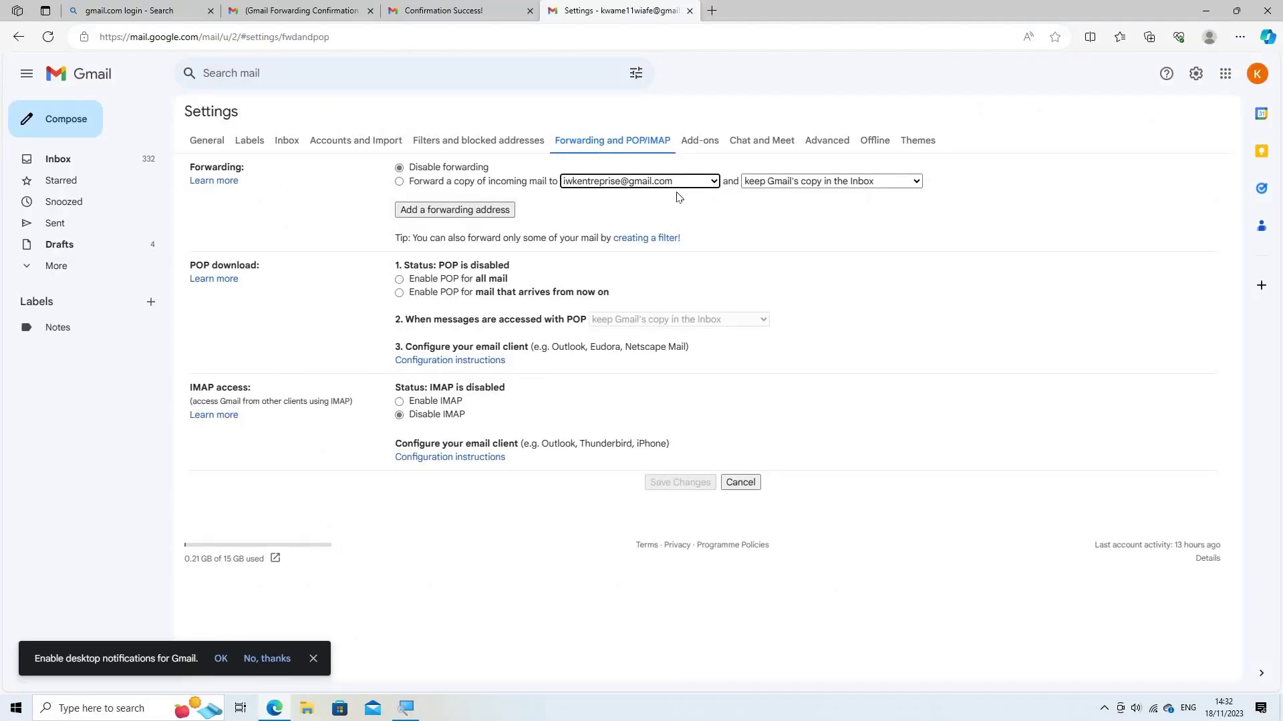
Step: Change the Gmail-copy option from 'keep in the Inbox' to 'mark Gmail's copy as read'
click(909, 183)
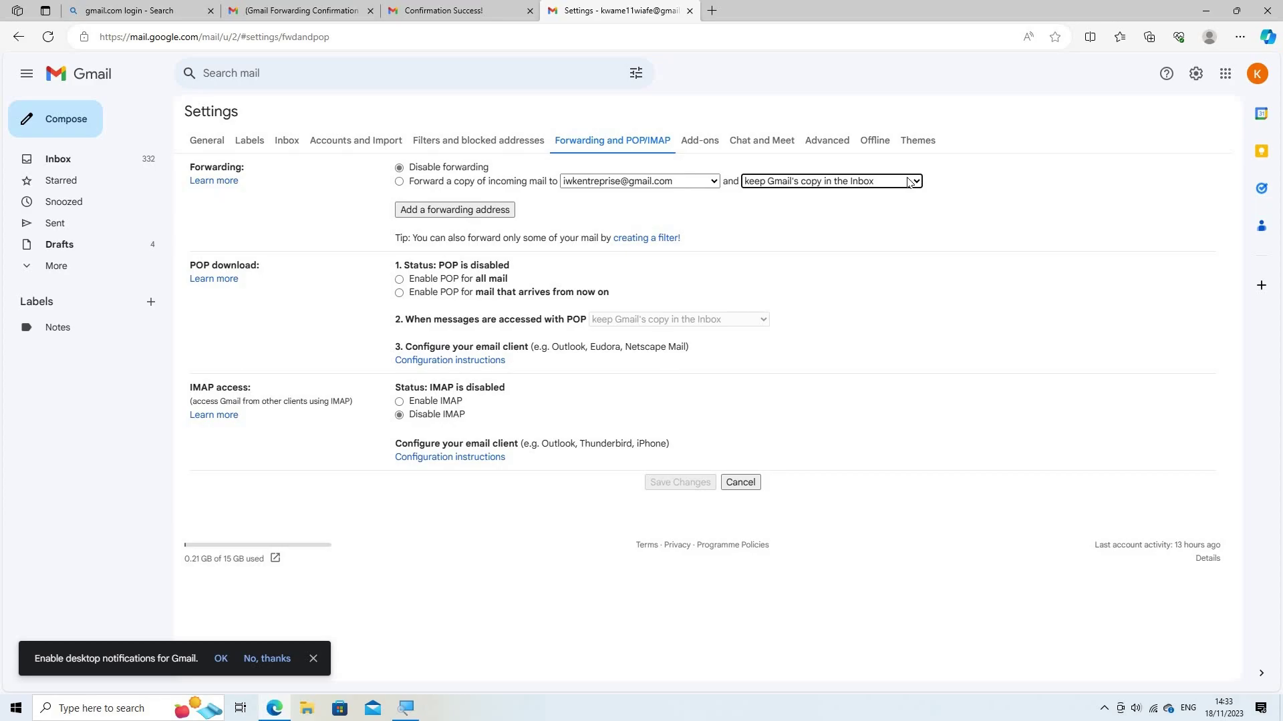
click(909, 182)
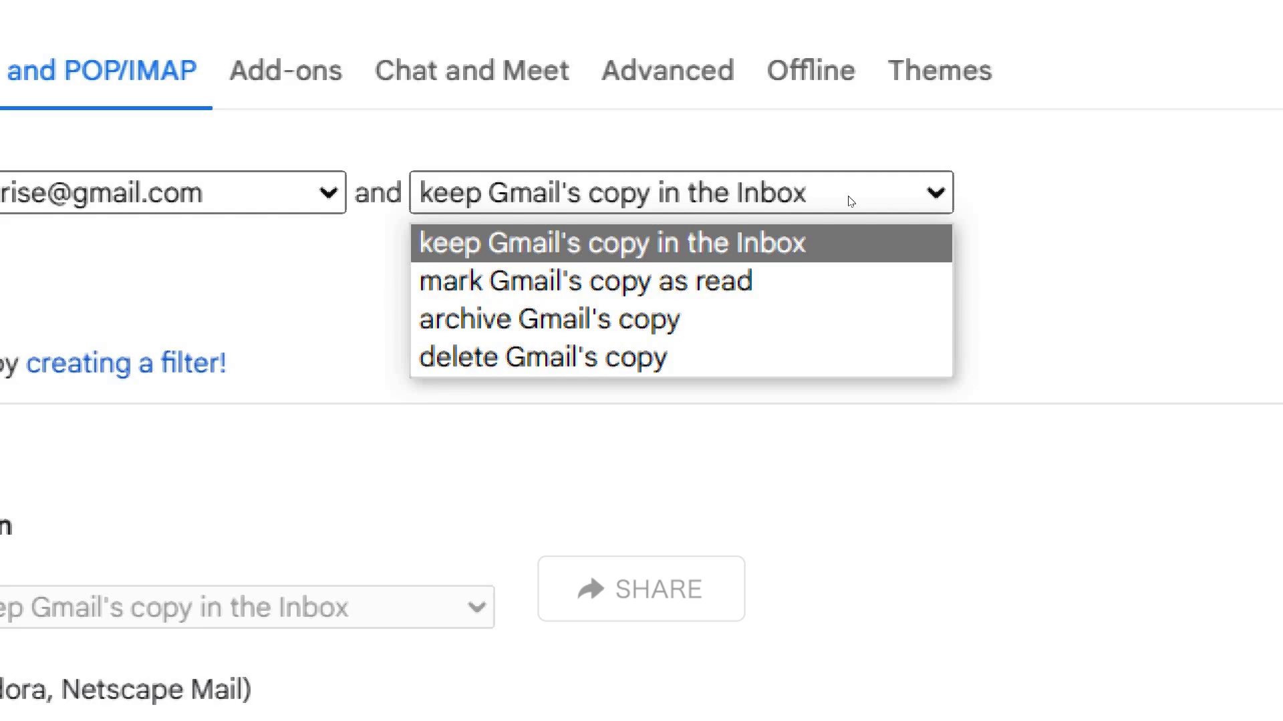
key(Down)
key(Down)
key(Up)
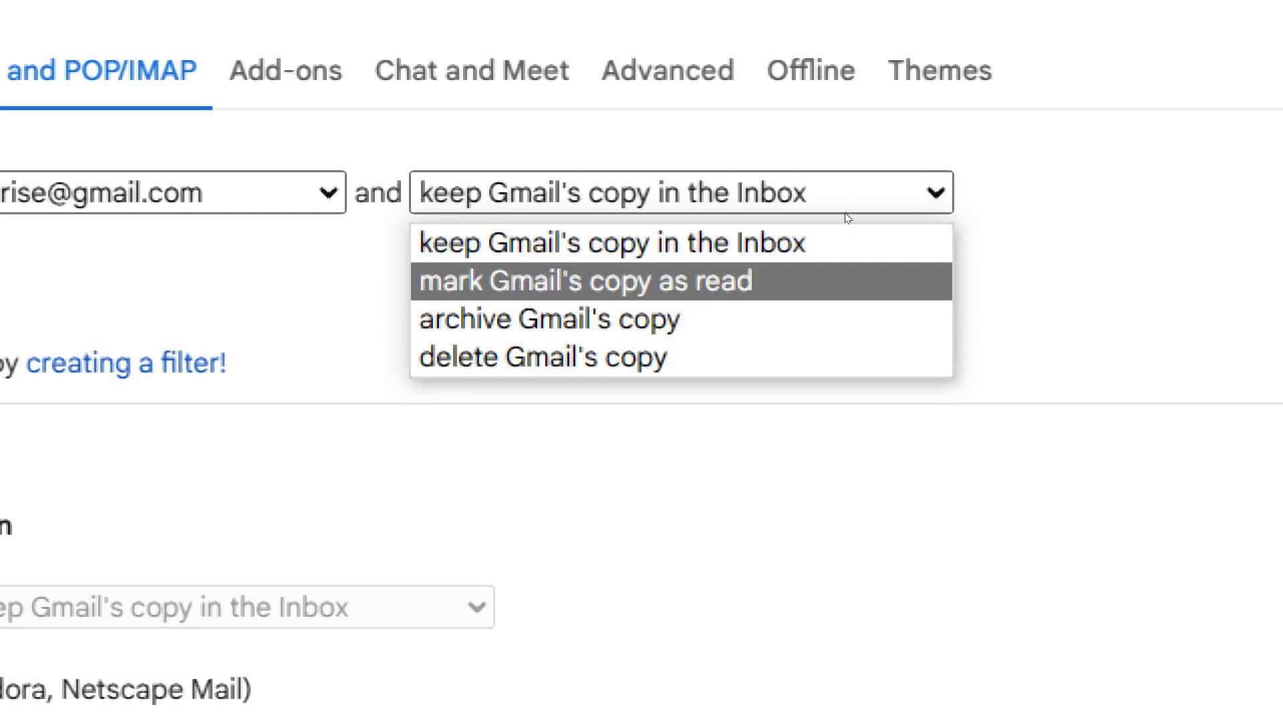
key(Down)
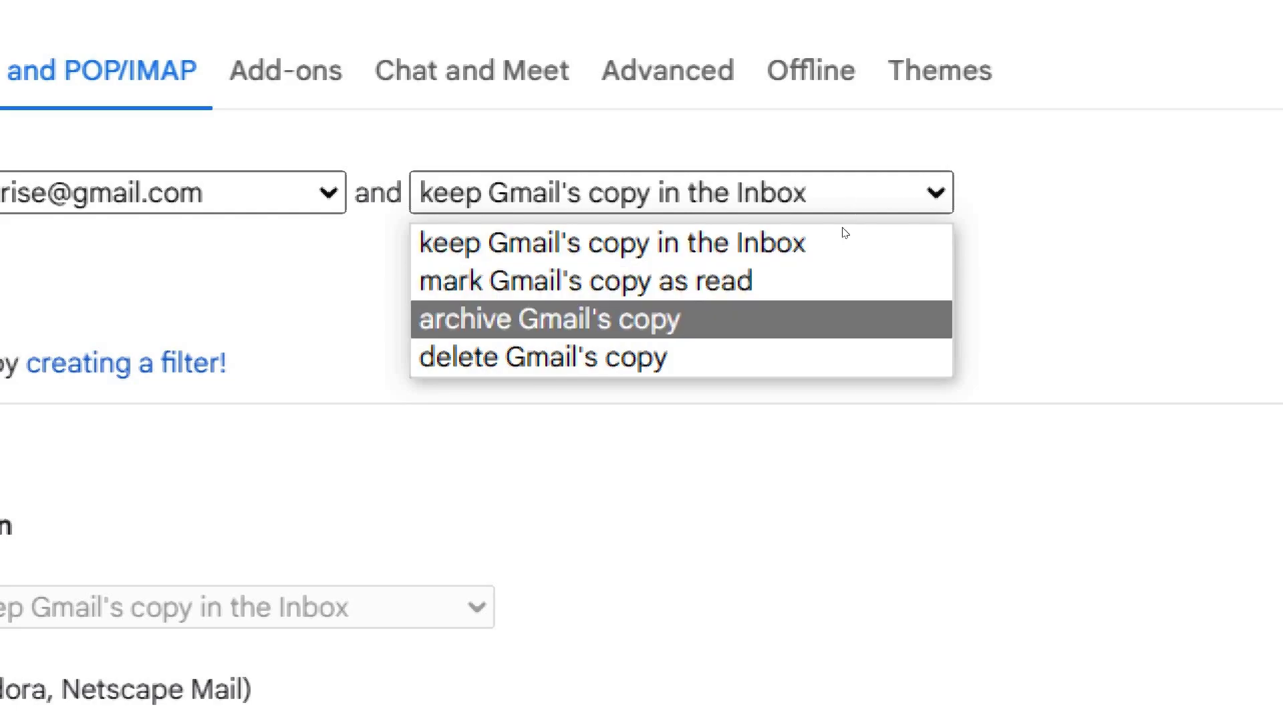
key(Down)
key(Up)
key(Up)
key(Up)
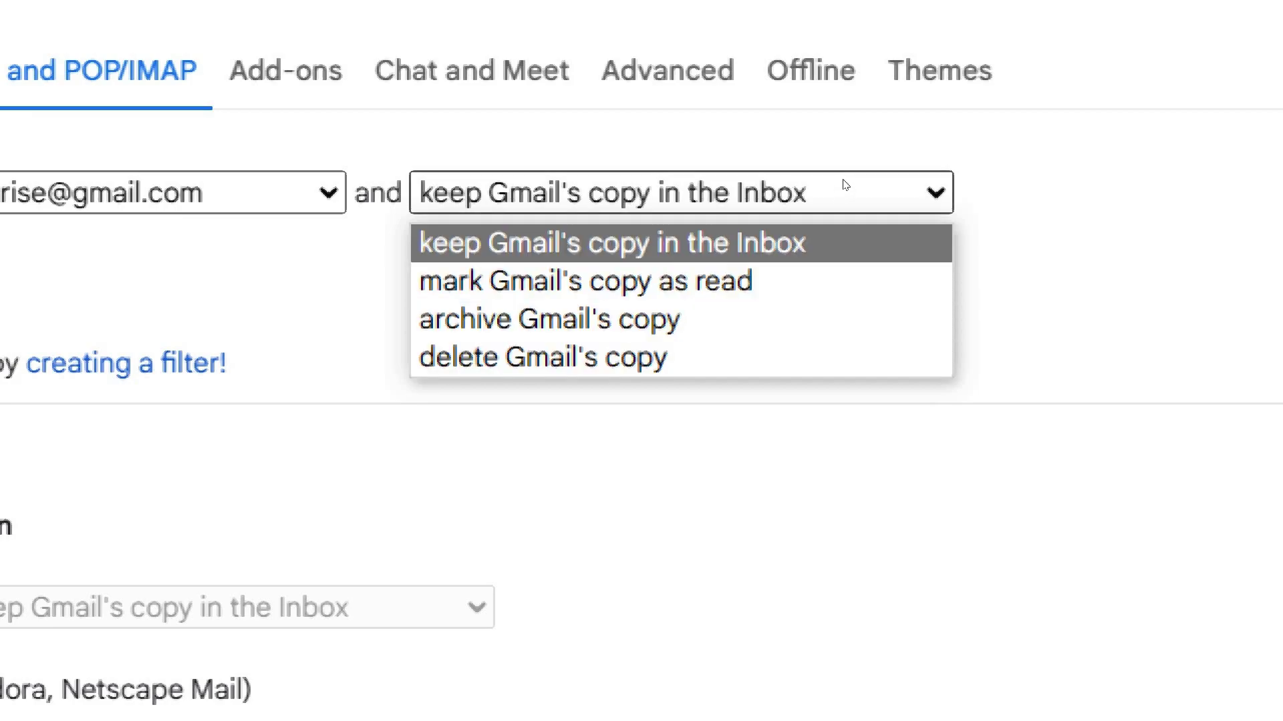
key(Down)
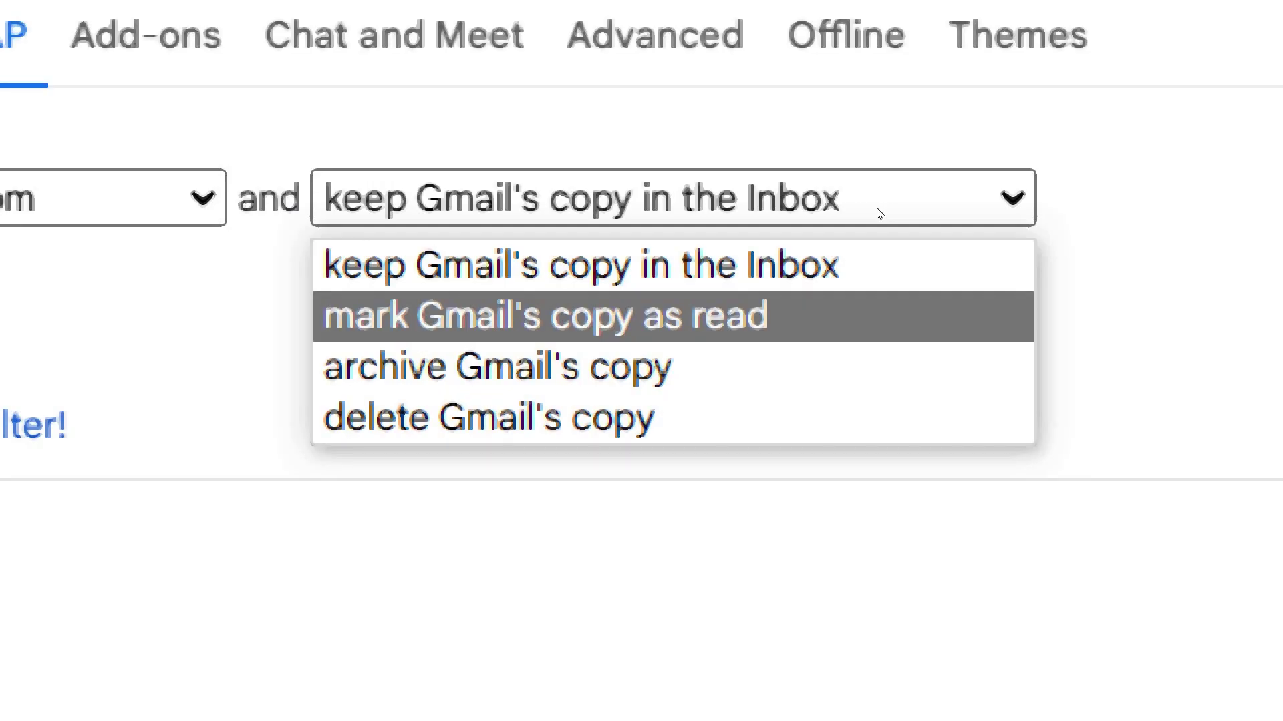
key(Return)
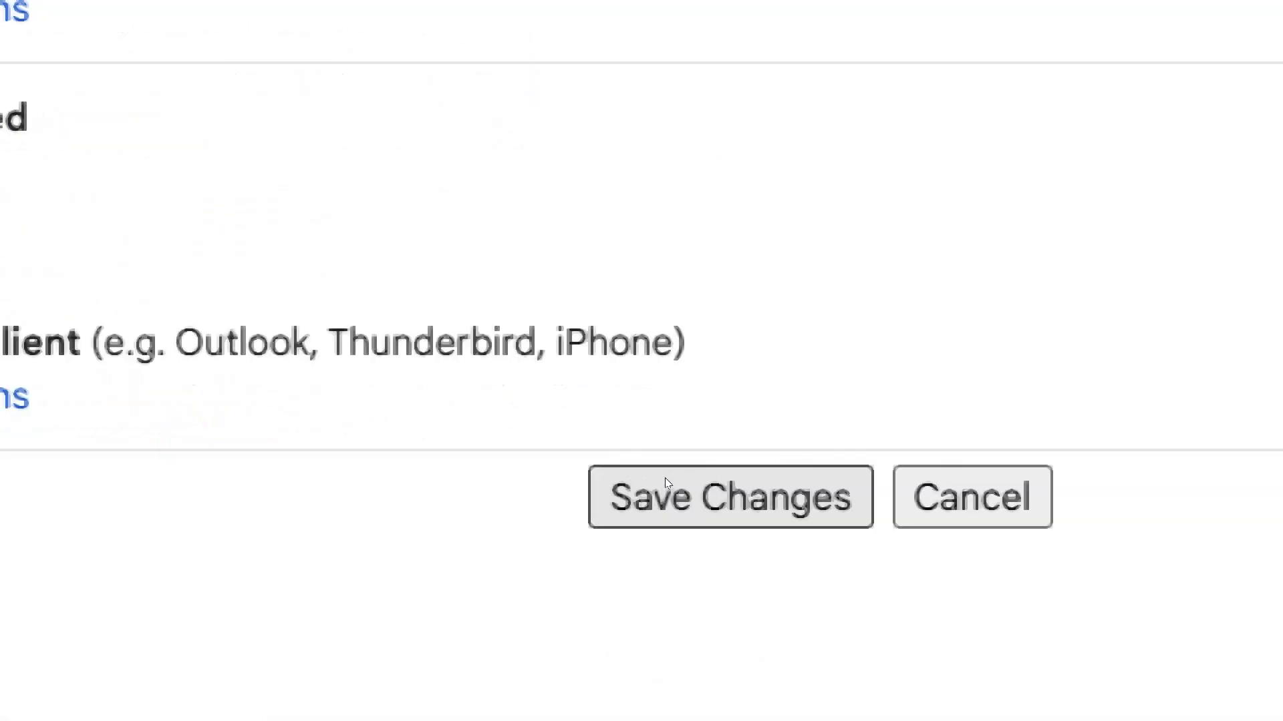
Step: Save Changes to the Forwarding and POP/IMAP settings
click(665, 481)
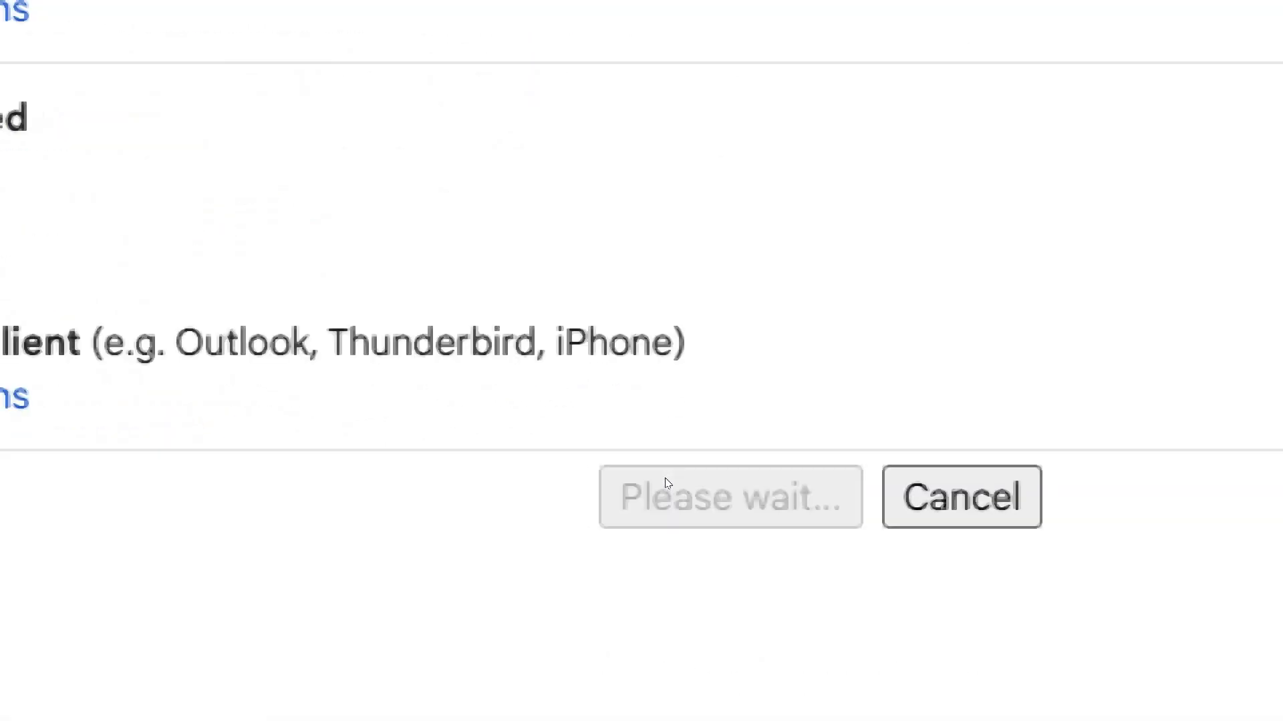